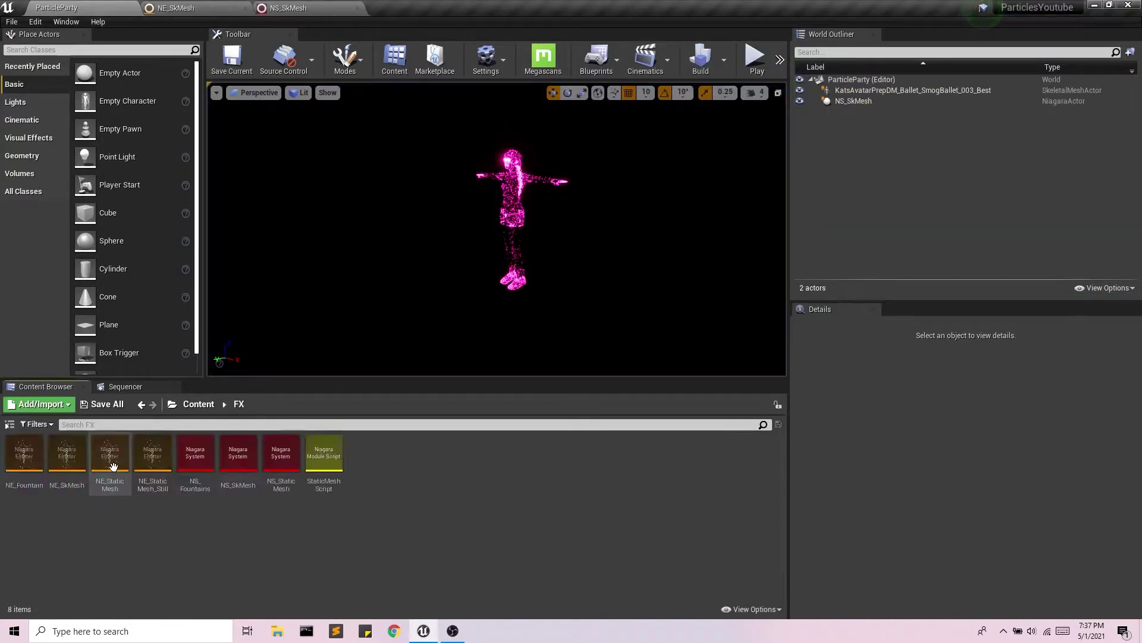
Duplicate the NE_SkMesh emitter as NE_Shadow and open the copy for editing
left_click(75, 460)
key("ctrl+c")
key("ctrl+v")
left_click(384, 466)
key("F2")
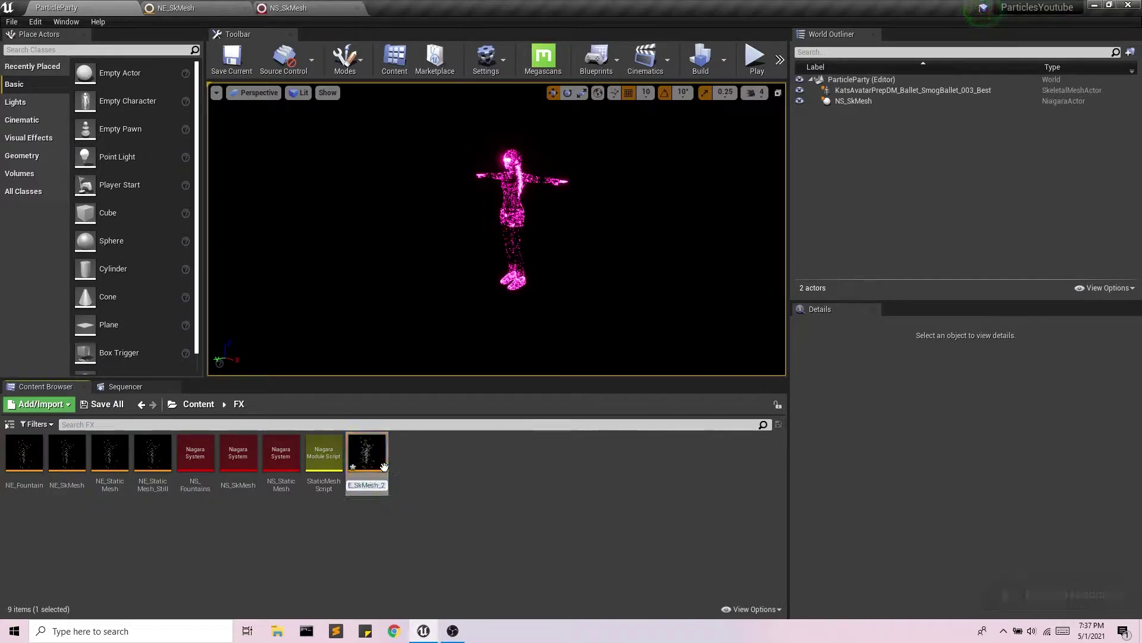
type("NE_SkMdow")
key("Return")
double_click(64, 470)
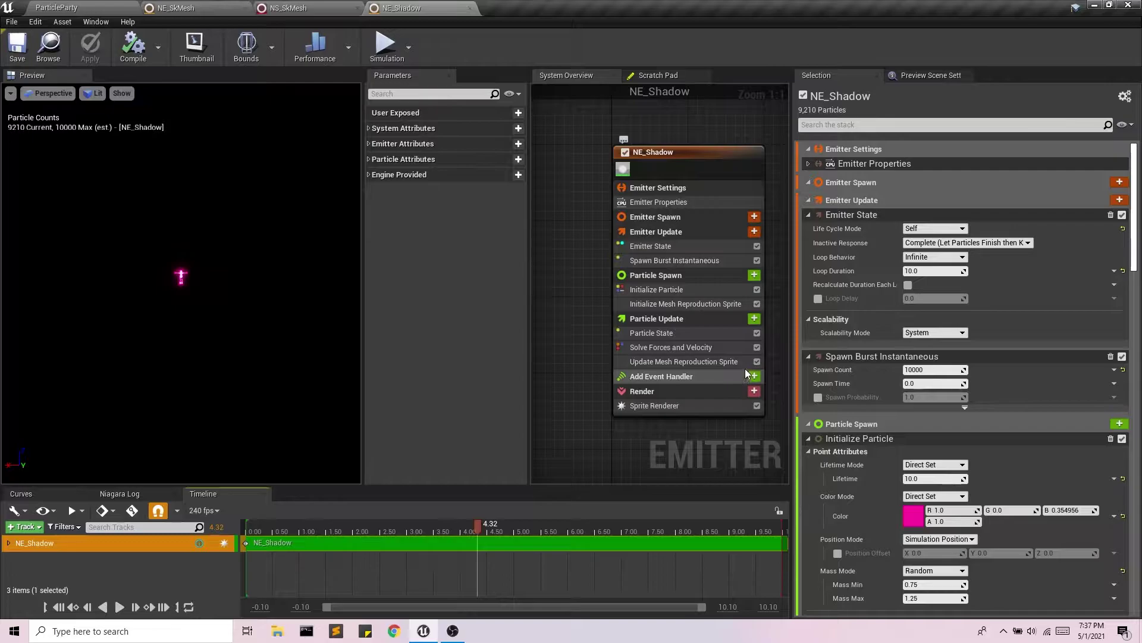
Disable Update Mesh Reproduction Sprite and add a Curl Noise Force module above Solve Forces and Velocity in Particle Update
left_click(754, 318)
type("curl")
left_click(641, 372)
left_click(641, 373)
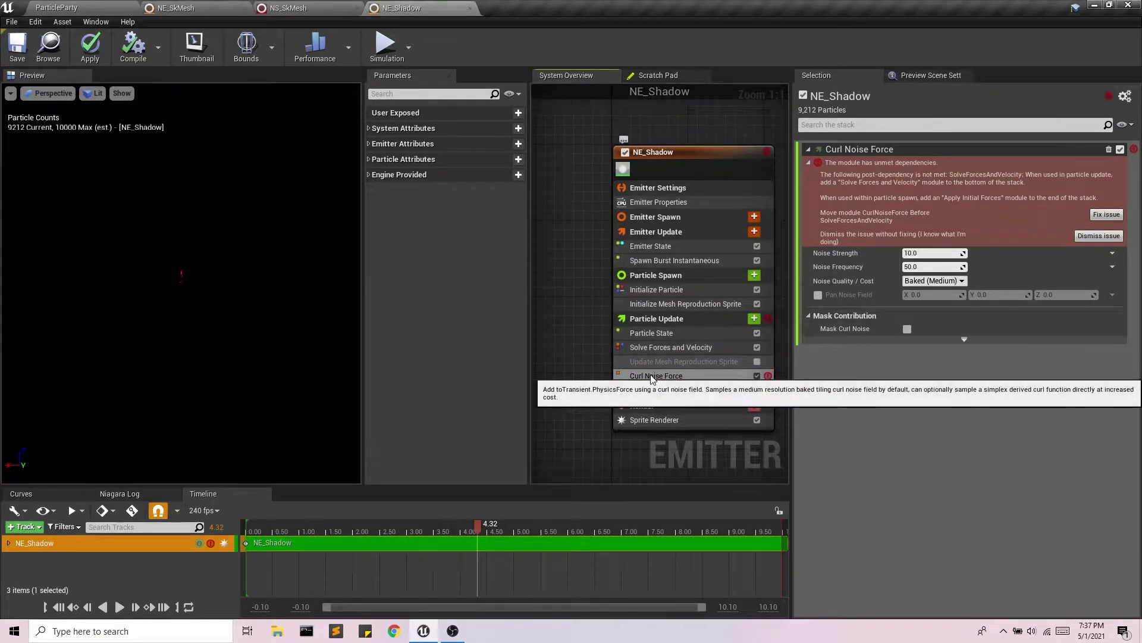
left_click_drag(652, 378, 652, 339)
Scrub and play the NE_Shadow simulation to examine how the curl noise moves the figure's particles
left_click_drag(477, 525, 272, 512)
left_click_drag(185, 255, 220, 285)
scroll(219, 286, "up", 5)
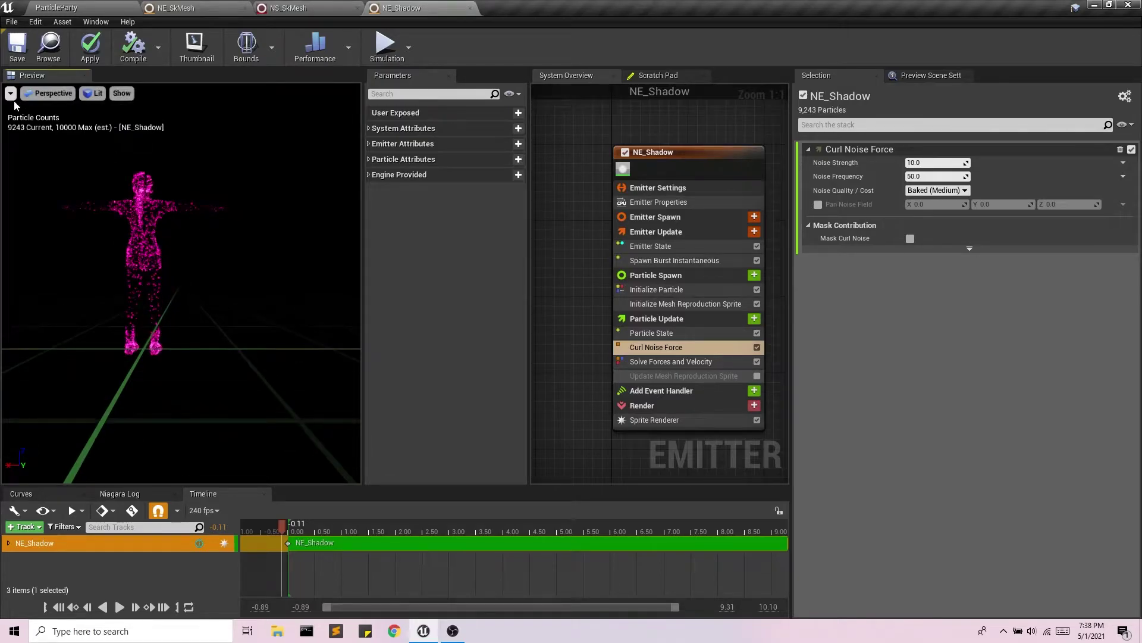
left_click(10, 93)
left_click(86, 267)
left_click_drag(86, 267, 136, 331)
left_click(119, 607)
left_click_drag(149, 372, 148, 372)
Set the Curl Noise Force's Noise Strength to 100 and try a Noise Frequency of 1.5
type("00")
key("Return")
mouse_move(283, 528)
left_mouse_down()
mouse_move(363, 535)
mouse_move(292, 538)
left_mouse_up()
left_click(931, 176)
type("1.5")
key("Return")
mouse_move(295, 535)
left_mouse_down()
mouse_move(354, 531)
mouse_move(281, 531)
left_mouse_up()
Set the Noise Frequency to 42, apply and save the emitter, and scrub the timeline to check the motion
left_click(931, 177)
type("42")
key("Return")
mouse_move(284, 528)
left_mouse_down()
mouse_move(334, 541)
mouse_move(287, 538)
left_mouse_up()
left_click(91, 45)
left_click(17, 48)
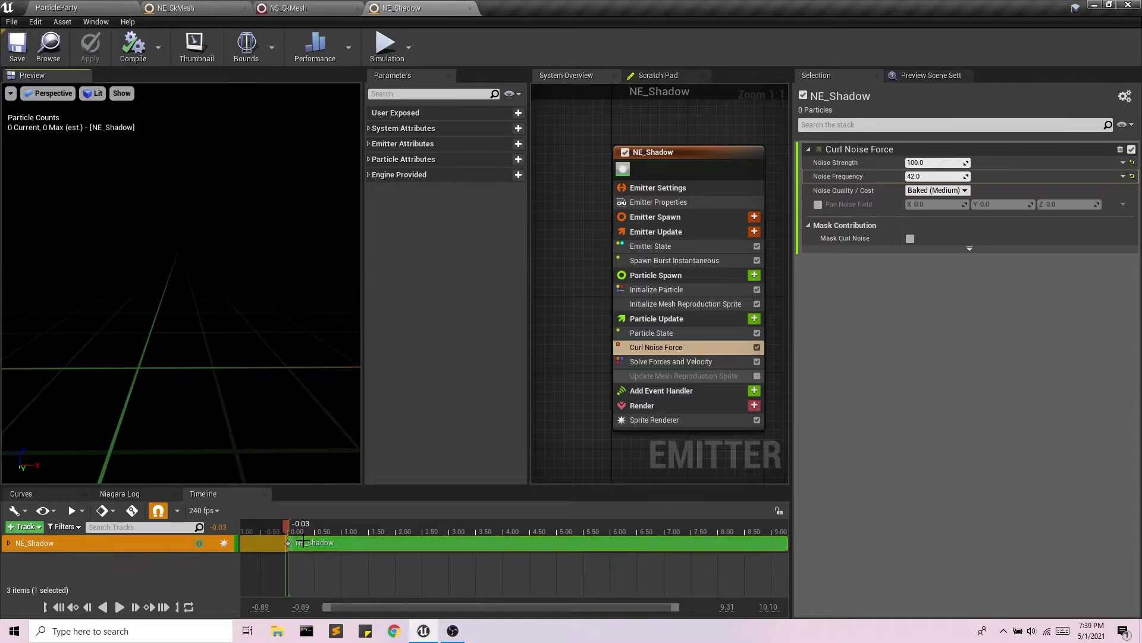
left_click_drag(287, 529, 346, 533)
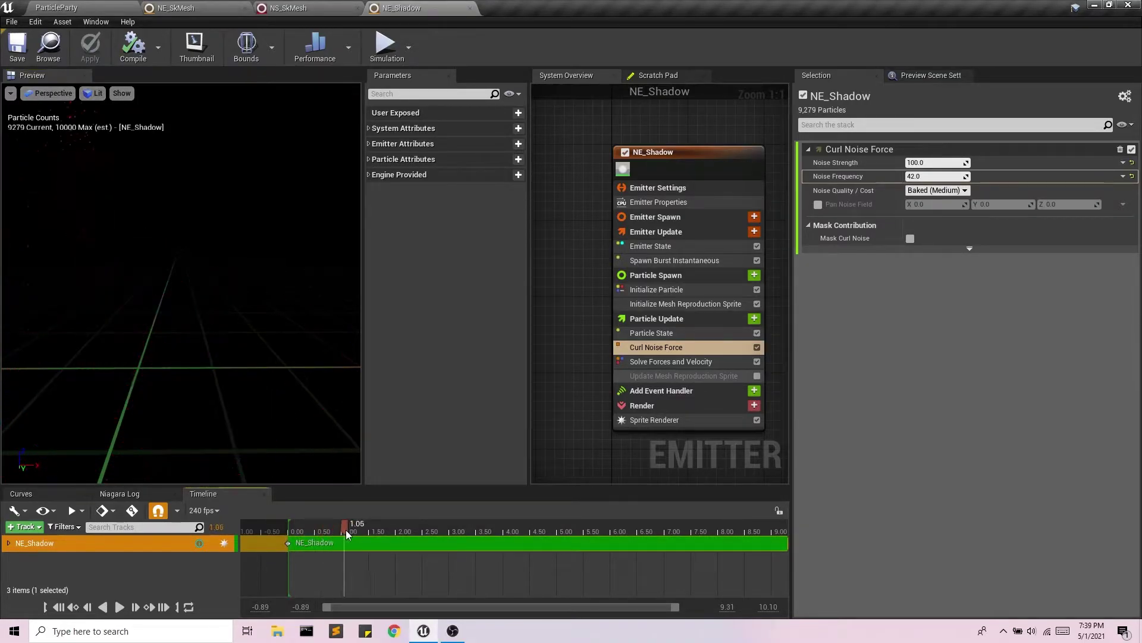
left_click_drag(426, 527, 289, 528)
left_click(698, 320)
left_click(680, 292)
left_click(694, 322)
left_click(755, 319)
type("color")
left_click(621, 381)
left_click(1120, 149)
Add a Color module to Particle Update and drive its color with Color from Curve
left_click(753, 319)
type("colo")
key("Return")
left_click(1122, 169)
type("curv")
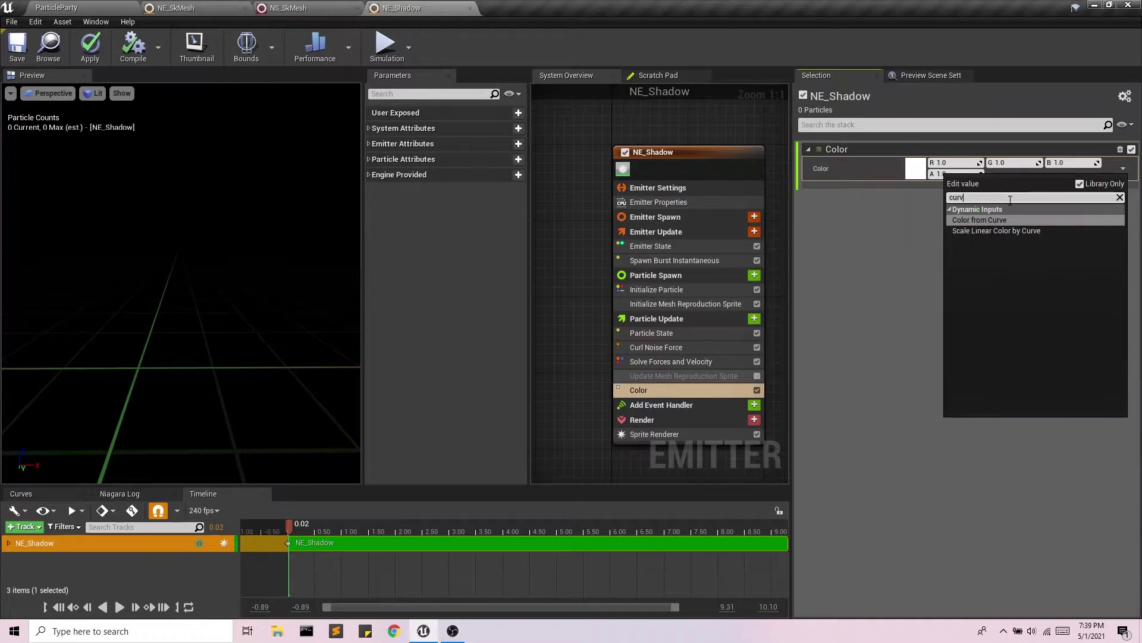
left_click(995, 221)
Set the color curve's first color stop to pink and delete the other color stops
right_click(838, 221)
left_click(849, 237)
left_click(993, 267)
left_click(1033, 524)
right_click(994, 220)
left_click(1012, 279)
right_click(1121, 220)
left_click(1111, 279)
Adjust the curve's opacity stops so the pink fades from opaque at the start to transparent at 1.00, deleting the extra stop
left_click_drag(848, 257, 841, 257)
left_click(1125, 257)
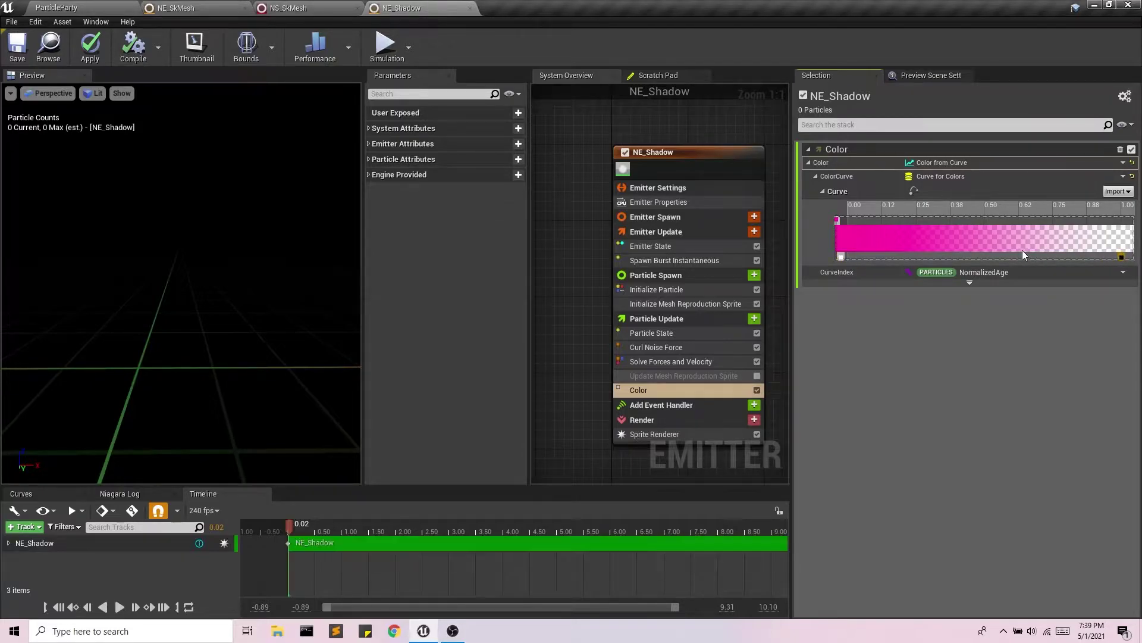
left_click_drag(944, 256, 1008, 257)
key("Delete")
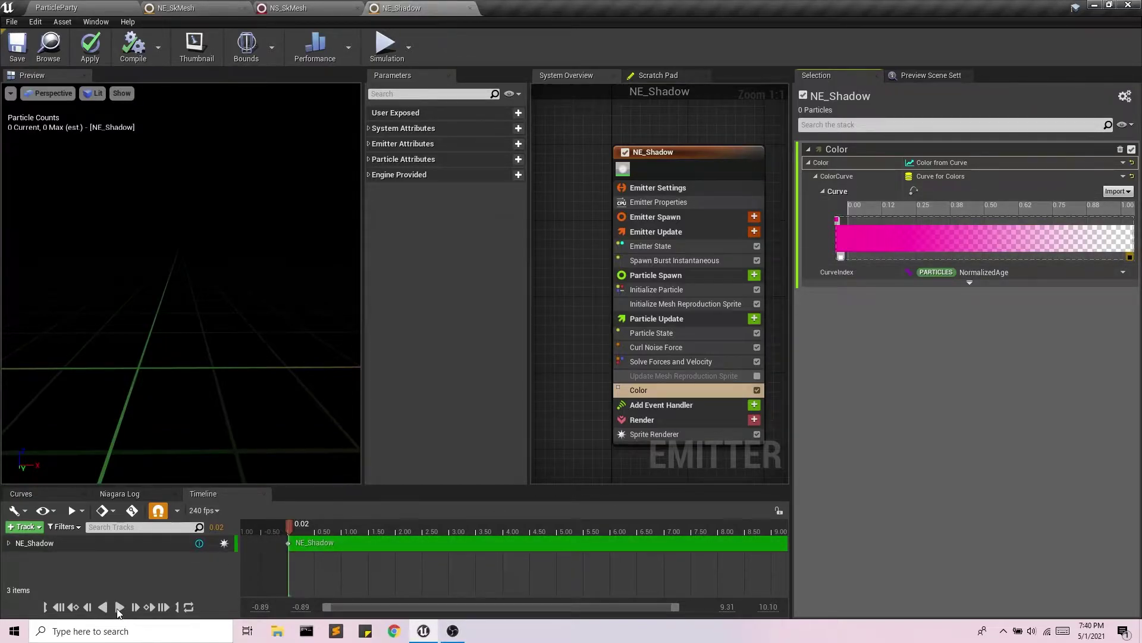
Play the NE_Shadow simulation to examine the particles' color fade over their lifetime
left_click(119, 607)
left_click_drag(98, 371, 156, 261)
left_click(120, 606)
left_click(324, 529)
left_click(119, 607)
left_click_drag(187, 306, 184, 286)
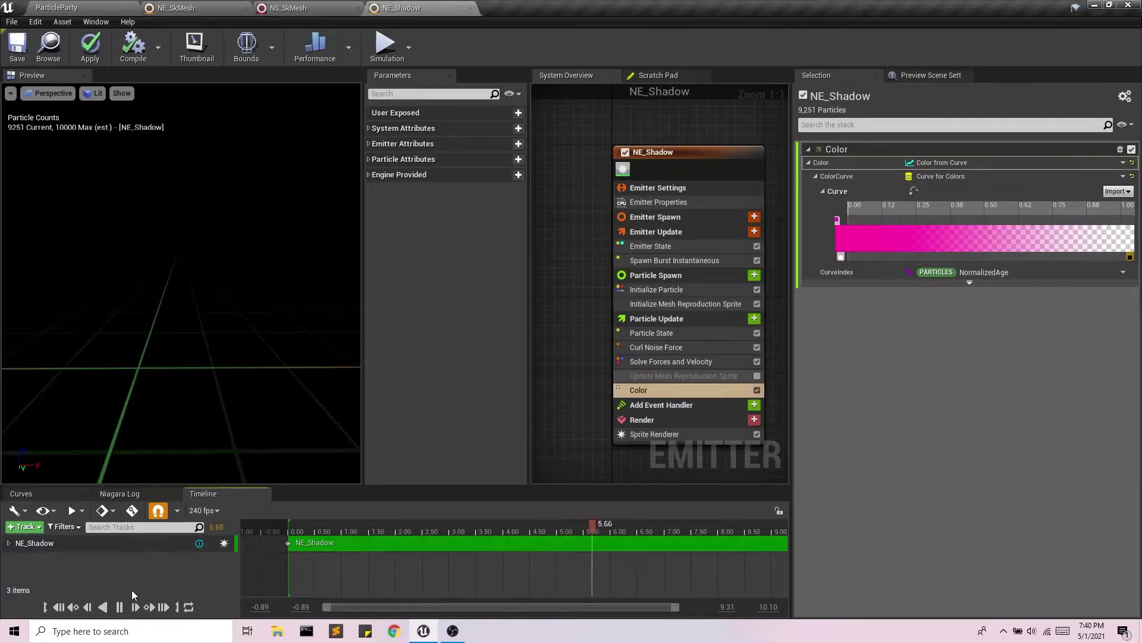
left_click(120, 607)
Move the Color module above Solve Forces and Velocity, then compile and apply the emitter
left_click(124, 46)
scroll(624, 329, "down", 1)
left_click_drag(655, 383, 655, 355)
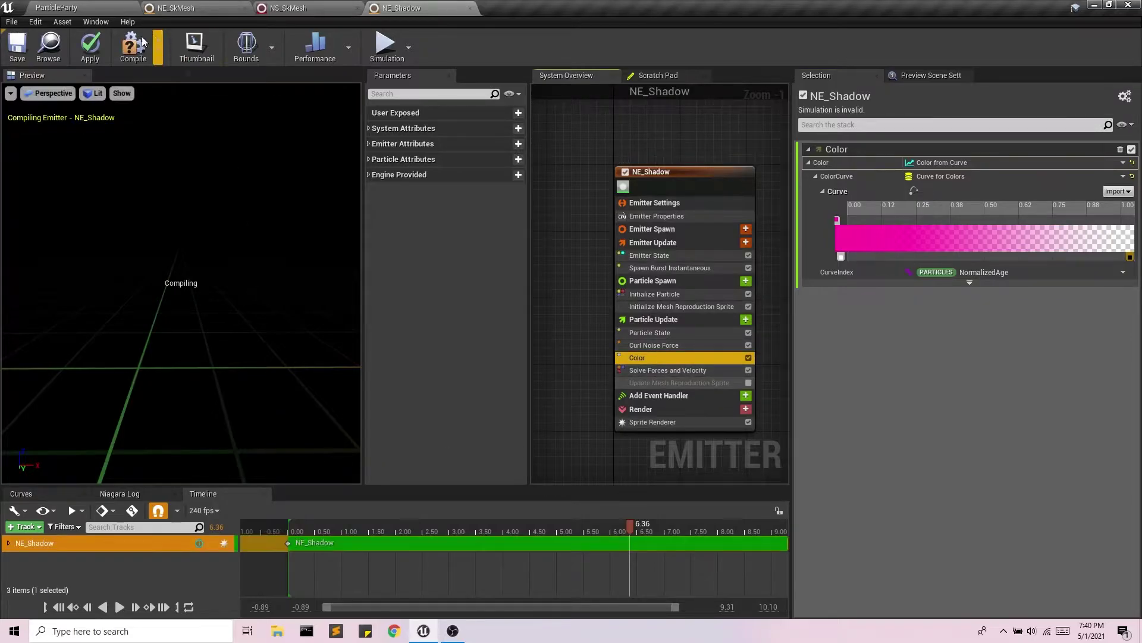
left_click(95, 48)
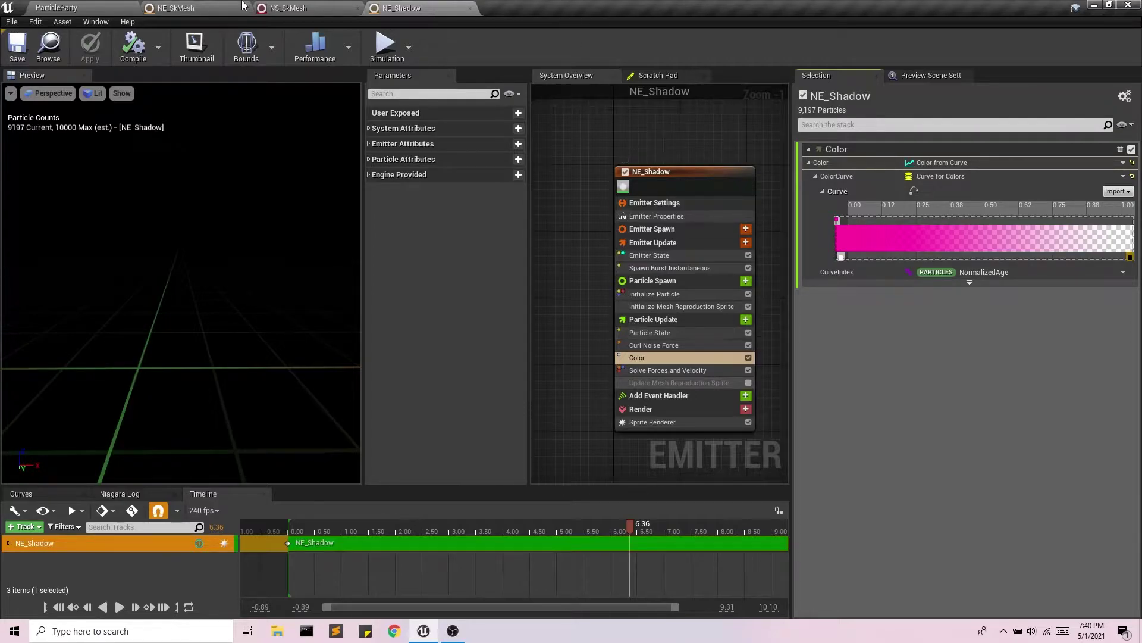
Add the NE_Shadow emitter to the NS_SkMesh system, then compile and save the system
left_click(288, 7)
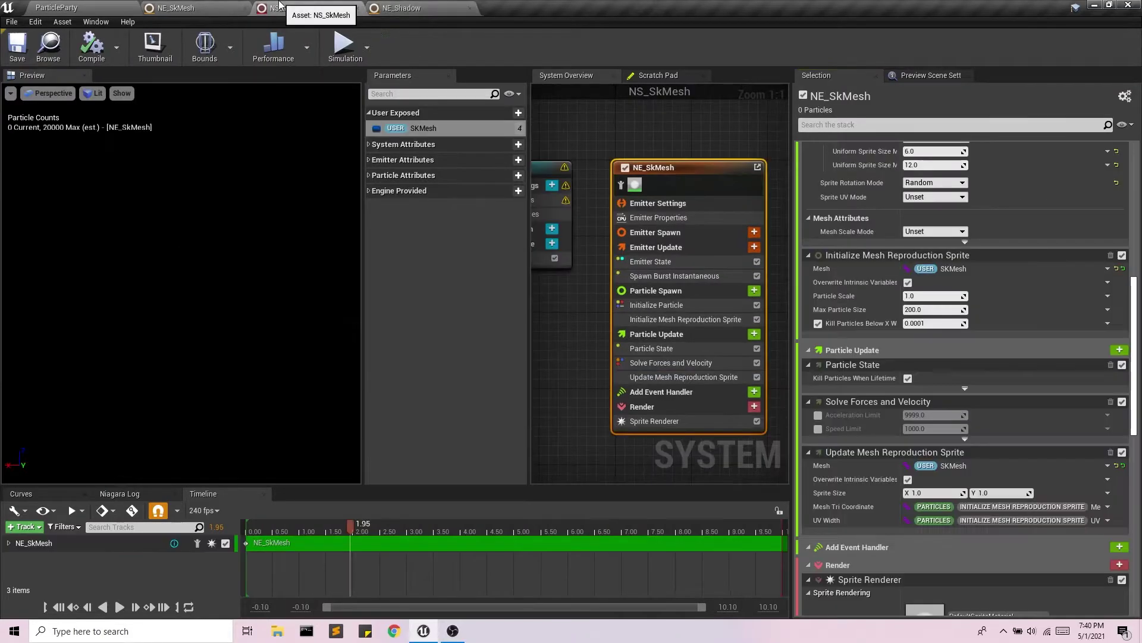
left_click(25, 526)
mouse_move(33, 539)
type("NE")
left_click(143, 454)
left_click_drag(376, 532, 253, 544)
left_click(90, 48)
left_click(17, 48)
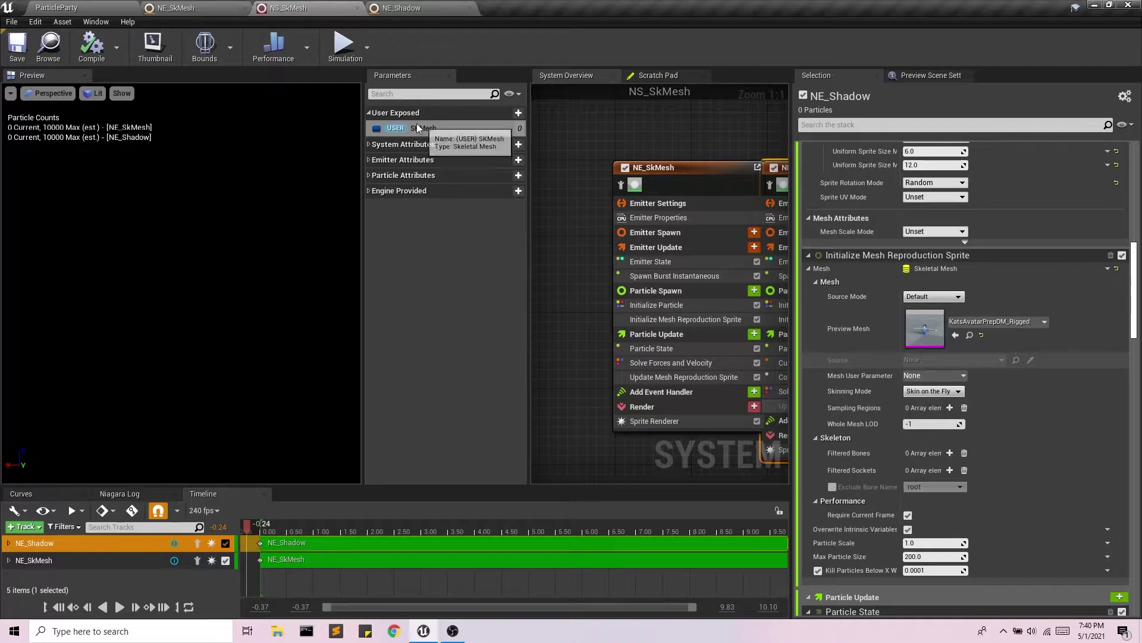
Bind the SKMesh user parameter to NE_Shadow's Initialize Mesh Reproduction Sprite mesh and play-test the ParticleParty level
left_click_drag(430, 131, 923, 269)
left_click(69, 6)
left_click(755, 57)
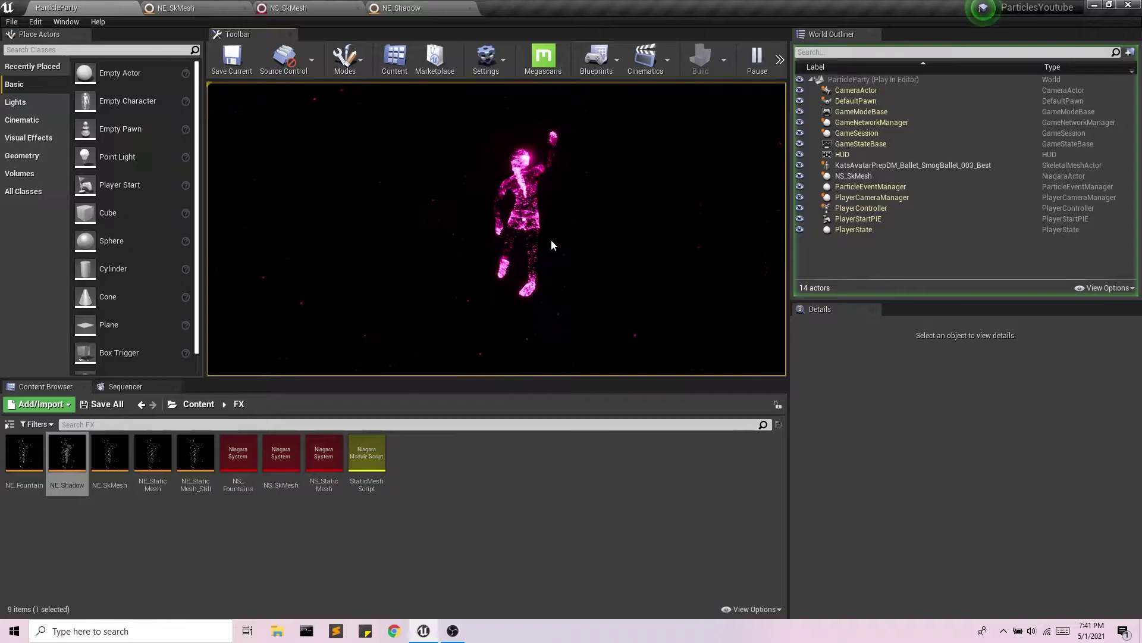
left_click(780, 61)
left_click(797, 89)
Set the Noise Frequency of NE_Shadow's Curl Noise Force to 21, apply it, and scrub the timeline to check the motion
left_click(196, 7)
left_click(402, 8)
left_click(679, 348)
left_click(88, 53)
left_click_drag(313, 531, 331, 532)
key("Return")
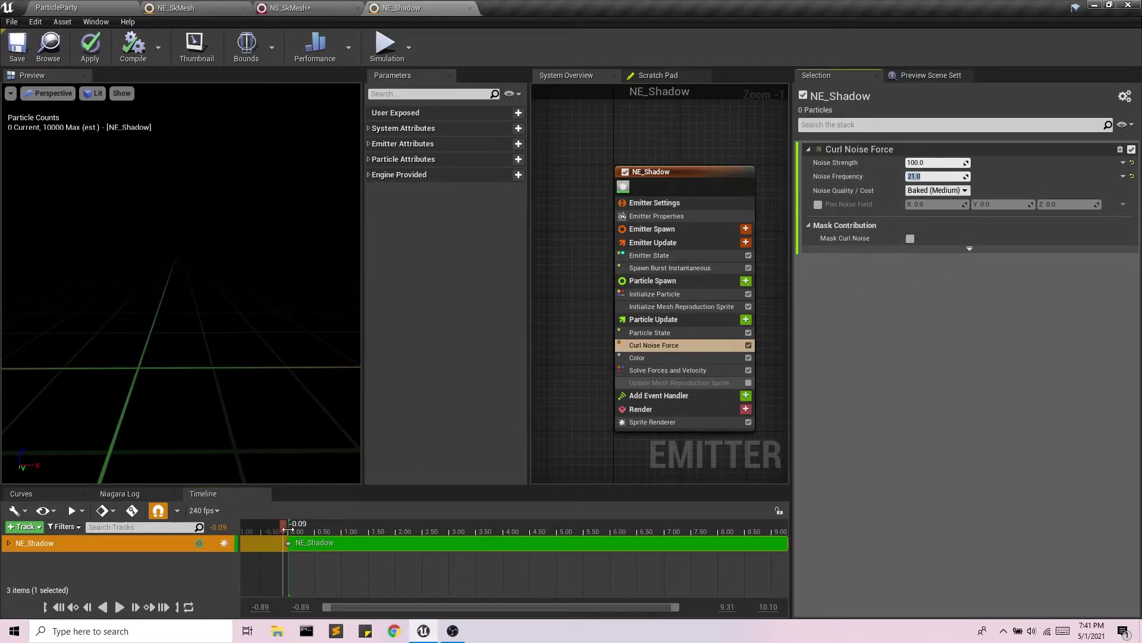
left_click(123, 53)
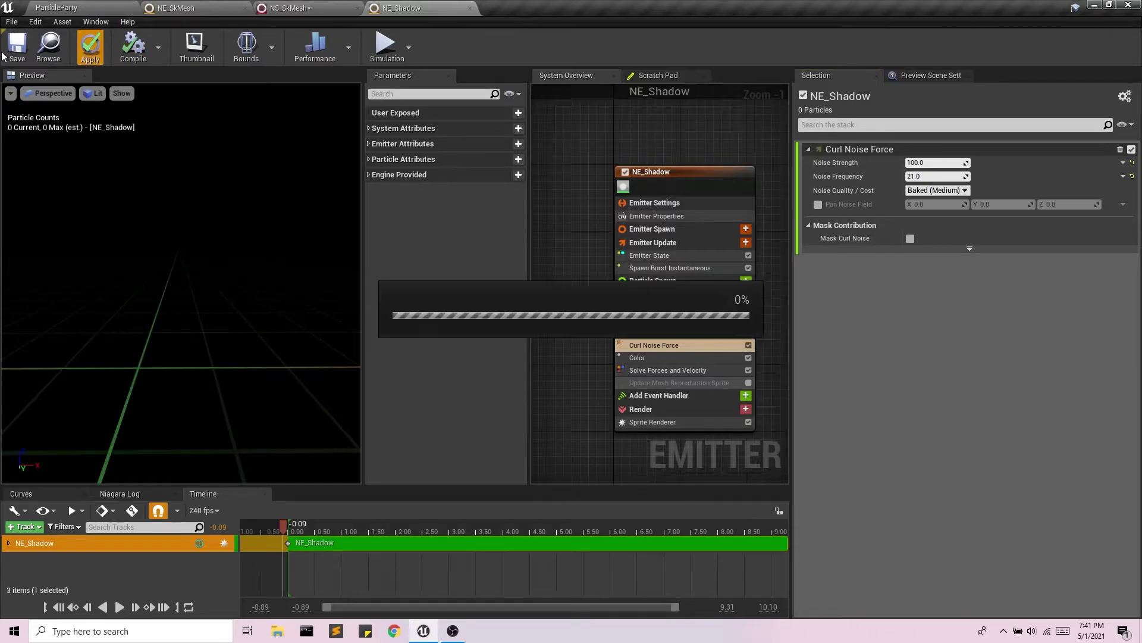
left_click_drag(285, 529, 311, 527)
Set the Curl Noise Force's Noise Strength to 10, check the motion on the timeline, and apply the change
type("10")
key("Return")
left_click_drag(319, 529, 364, 529)
left_click(311, 529)
left_click(86, 47)
mouse_move(308, 530)
left_mouse_down()
mouse_move(421, 530)
mouse_move(319, 529)
left_mouse_up()
Set the Noise Frequency to 32, compile and save NE_Shadow, and play-test the ParticleParty level
left_click(926, 172)
type("32")
key("Return")
left_click_drag(319, 528, 363, 528)
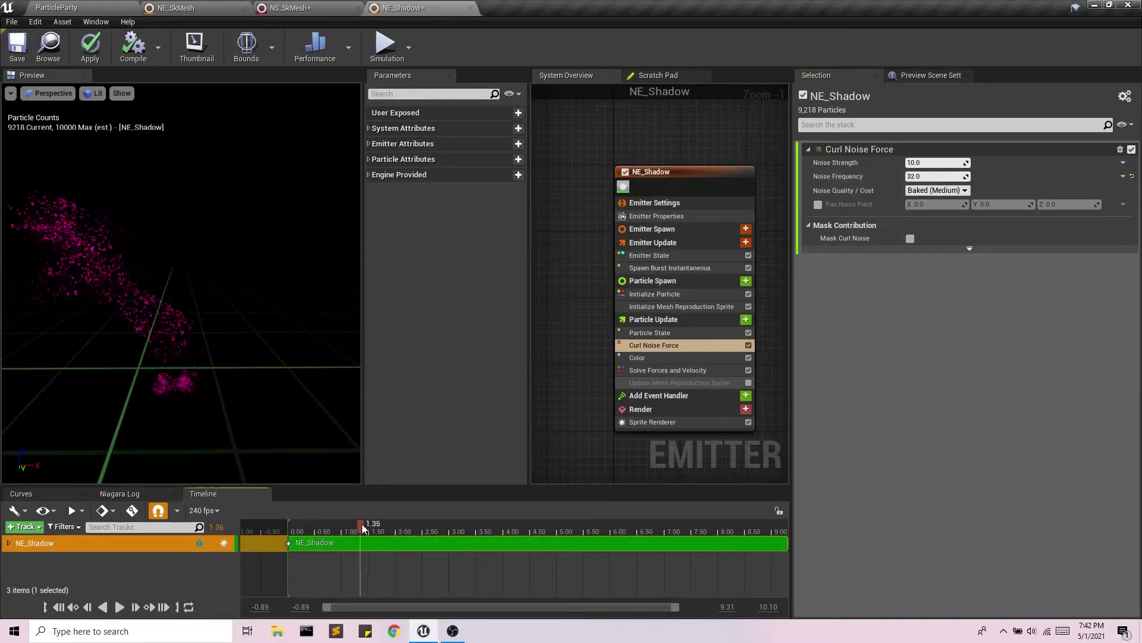
left_click(126, 46)
left_click(17, 46)
left_click(57, 8)
left_click(754, 59)
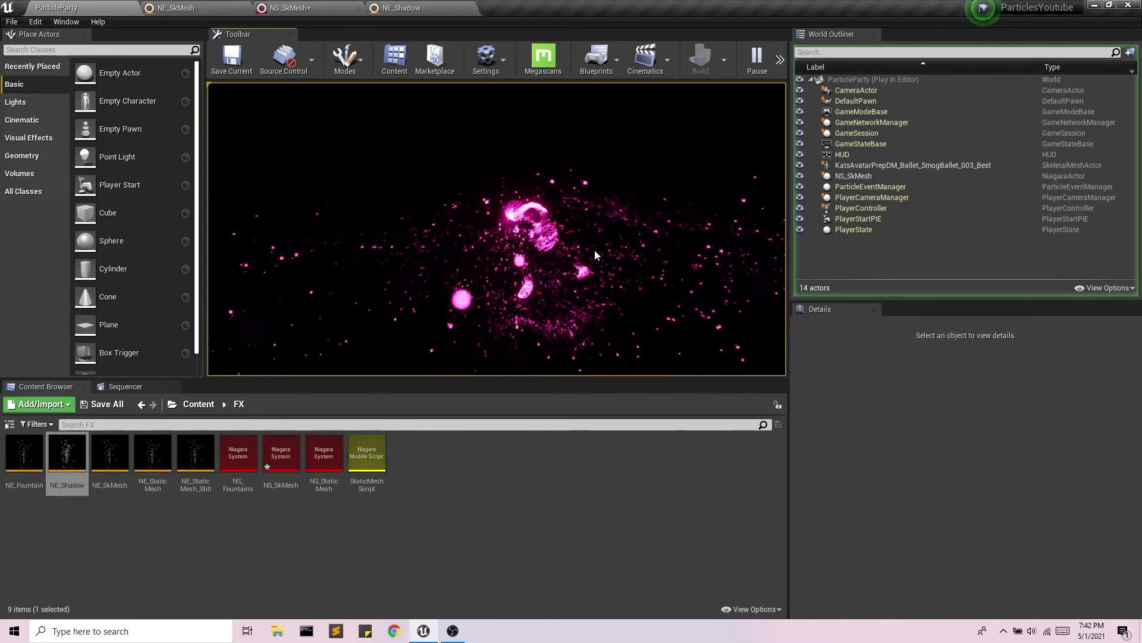
Stop the level preview and review NE_SkMesh's Emitter State and Particle Update modules alongside the NE_Shadow stack
left_click(176, 7)
left_click(683, 223)
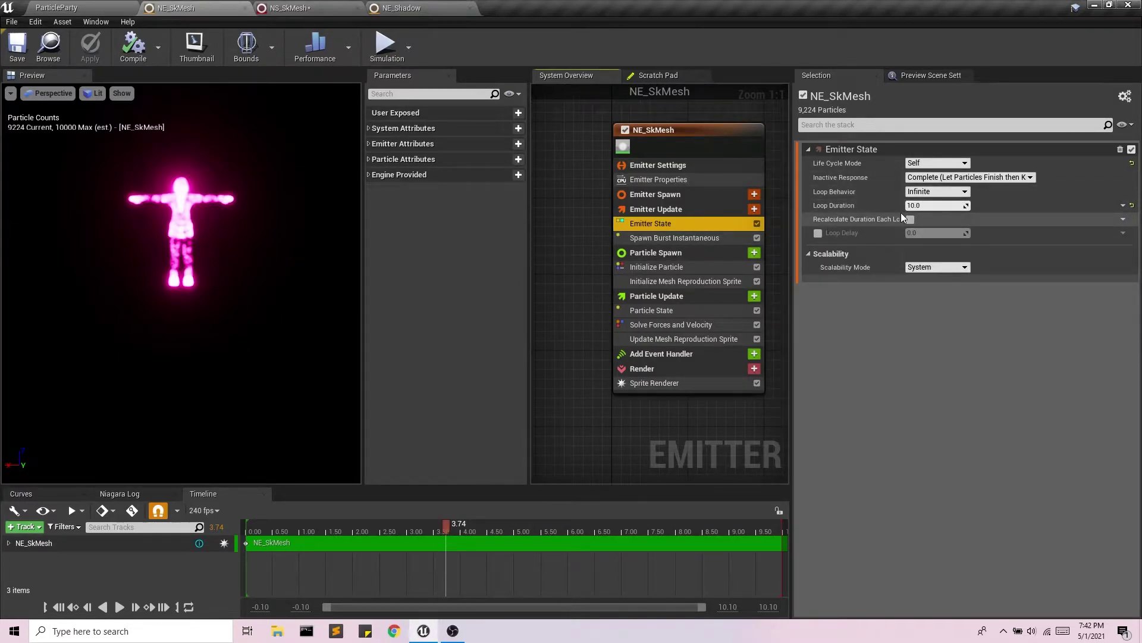
left_click(122, 6)
left_click(779, 62)
left_click(809, 84)
left_click(220, 7)
left_click(675, 281)
left_click(674, 296)
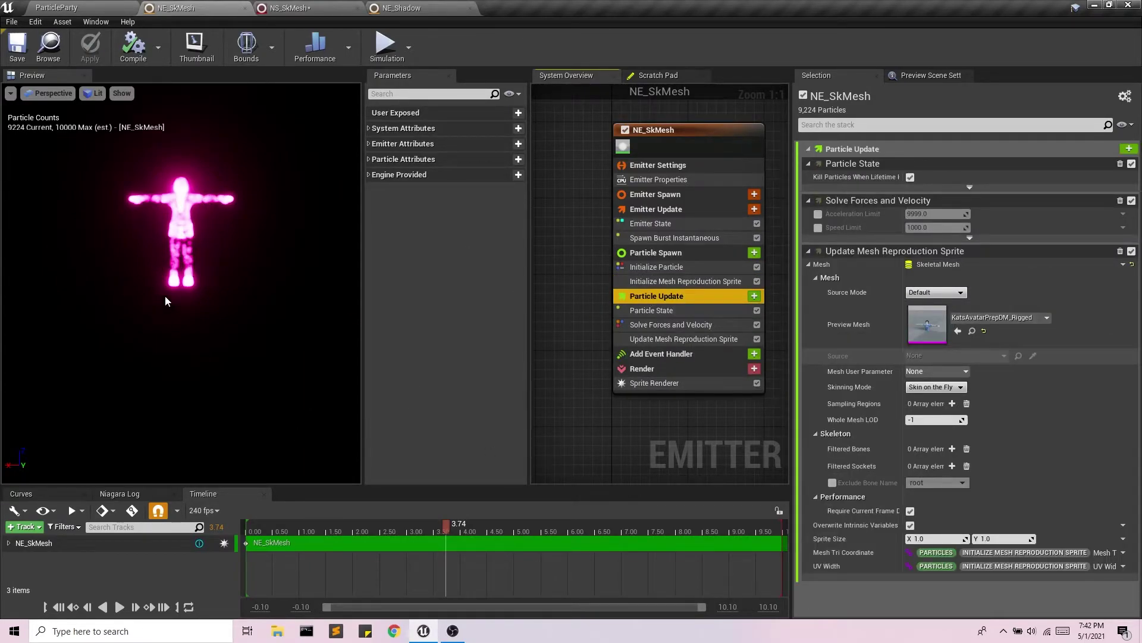
left_click(403, 8)
left_click_drag(682, 177, 631, 169)
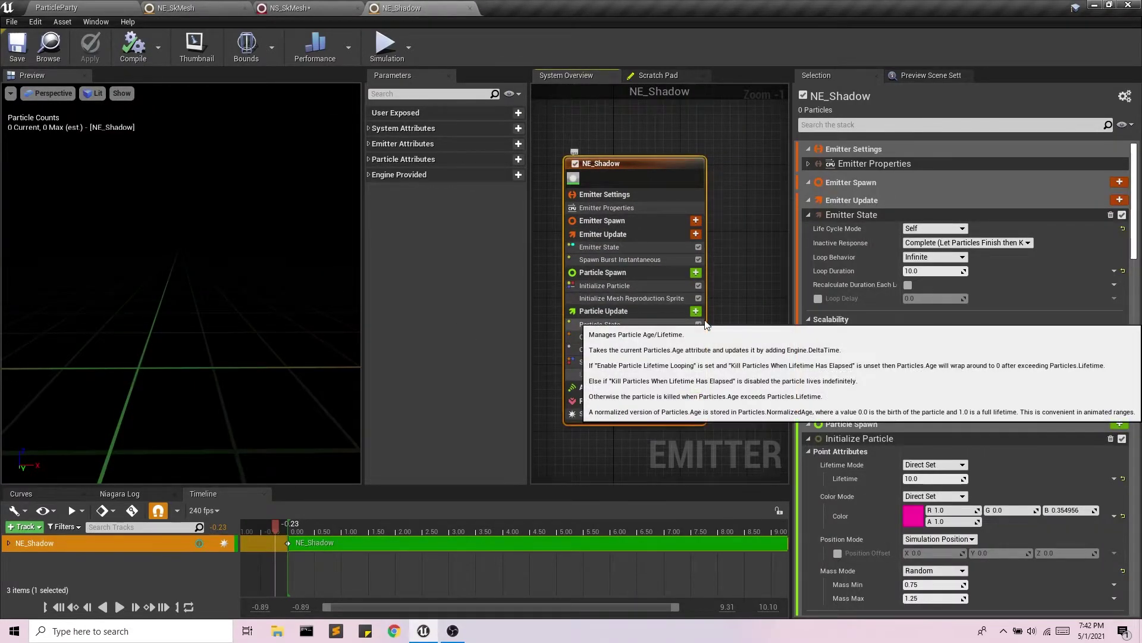
Save the modified NS_SkMesh asset from the ParticleParty level editor
left_click(49, 7)
left_click(102, 404)
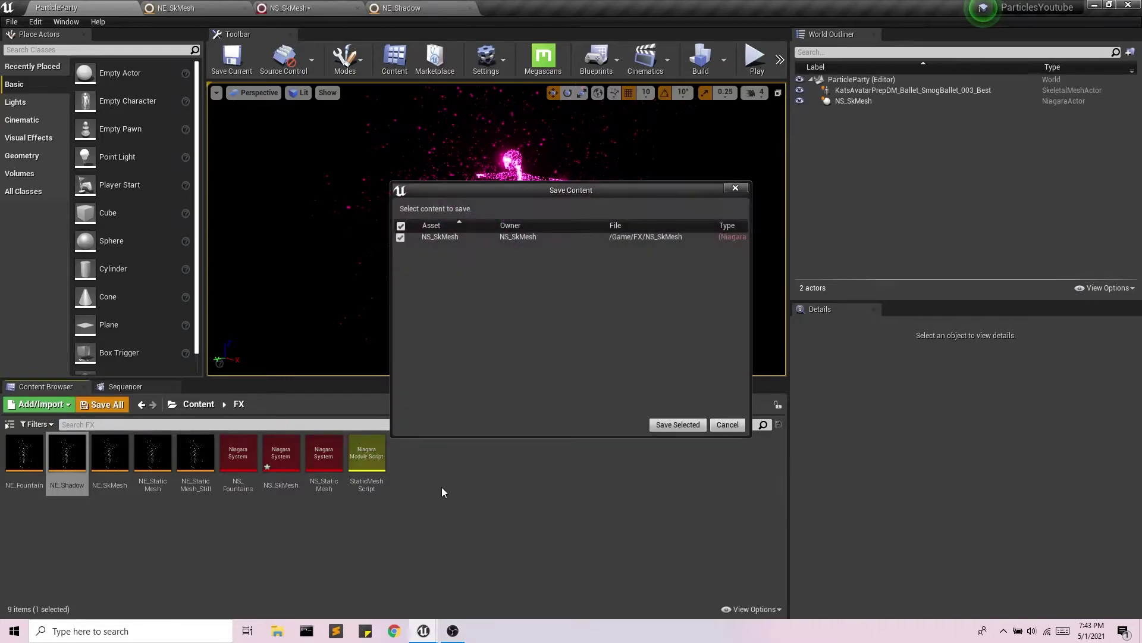
left_click(677, 425)
Create a Niagara system named NS_Shadow from the NE_Shadow emitter in the FX folder and save it
right_click(451, 466)
mouse_move(507, 367)
left_click(630, 548)
left_click(559, 487)
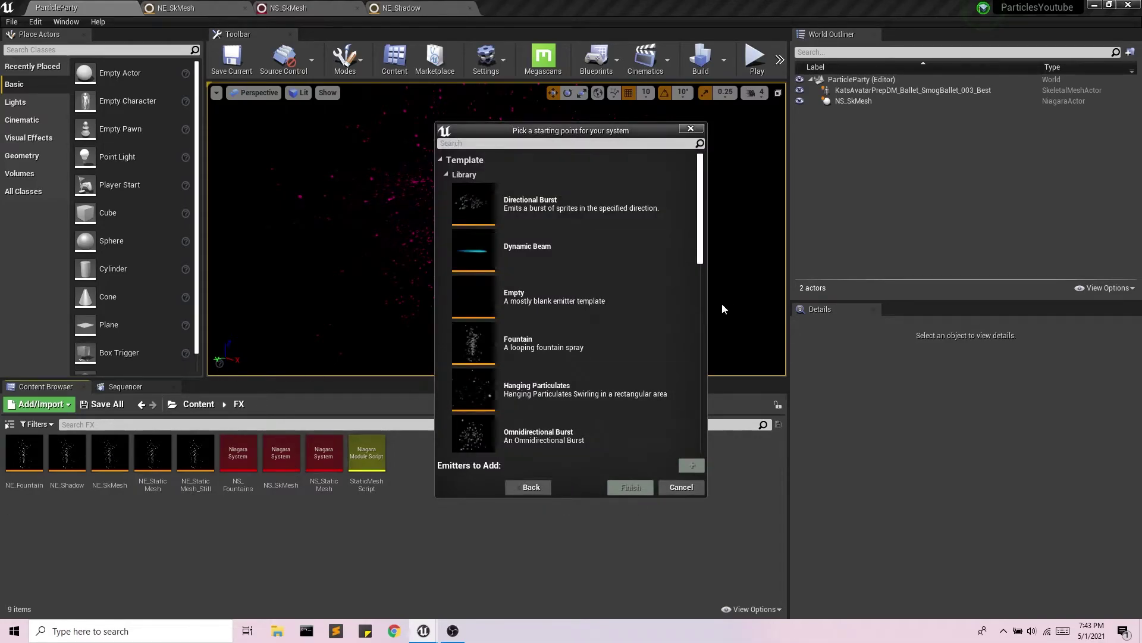
scroll(651, 330, "down", 10)
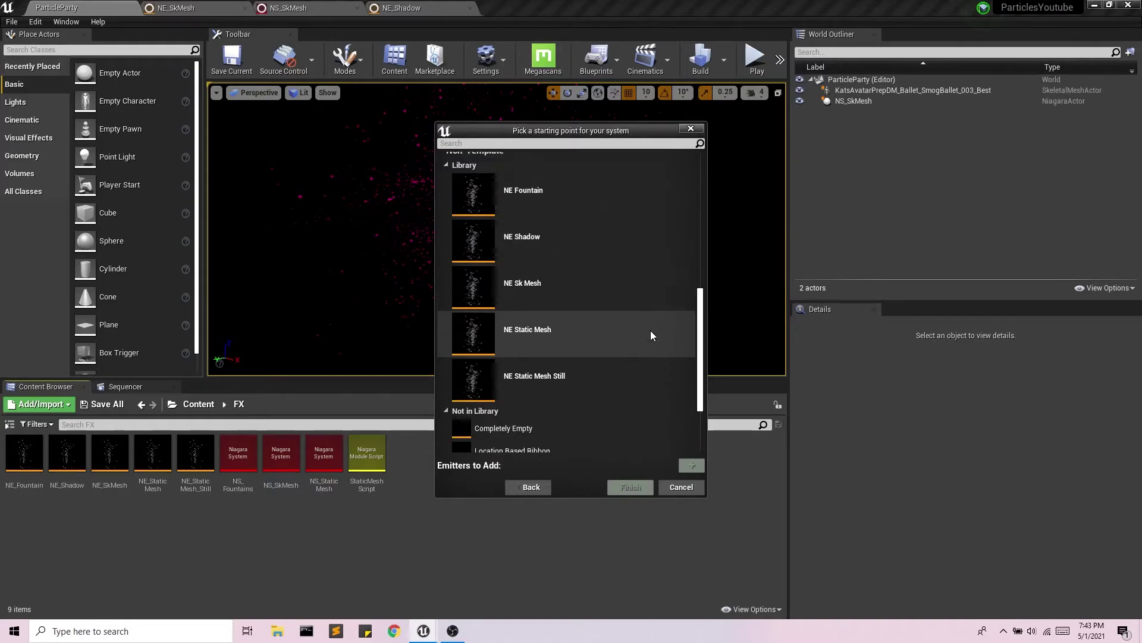
scroll(649, 326, "up", 2)
left_click(555, 279)
left_click(691, 452)
left_click(642, 488)
type("NS_Shadow")
key("Return")
left_click(103, 404)
left_click(660, 426)
Remove the NE_Shadow emitter from the NS_SkMesh system
left_click(285, 8)
left_click(60, 544)
right_click(59, 543)
left_click(109, 415)
Delete the skeletal mesh actor and the NS_SkMesh actor from the ParticleParty level and save
left_click(57, 7)
left_click(911, 90)
left_click(854, 101, "shift")
key("Delete")
left_click(605, 494)
key("ctrl+s")
Create a folder named Blueprints in the Content directory
left_click(183, 405)
right_click(233, 445)
left_click(279, 102)
type("Blueprints")
key("Return")
Create an Actor blueprint named BP_Particles in the Blueprints folder and open it
double_click(53, 454)
right_click(79, 497)
left_click(173, 198)
left_click(485, 213)
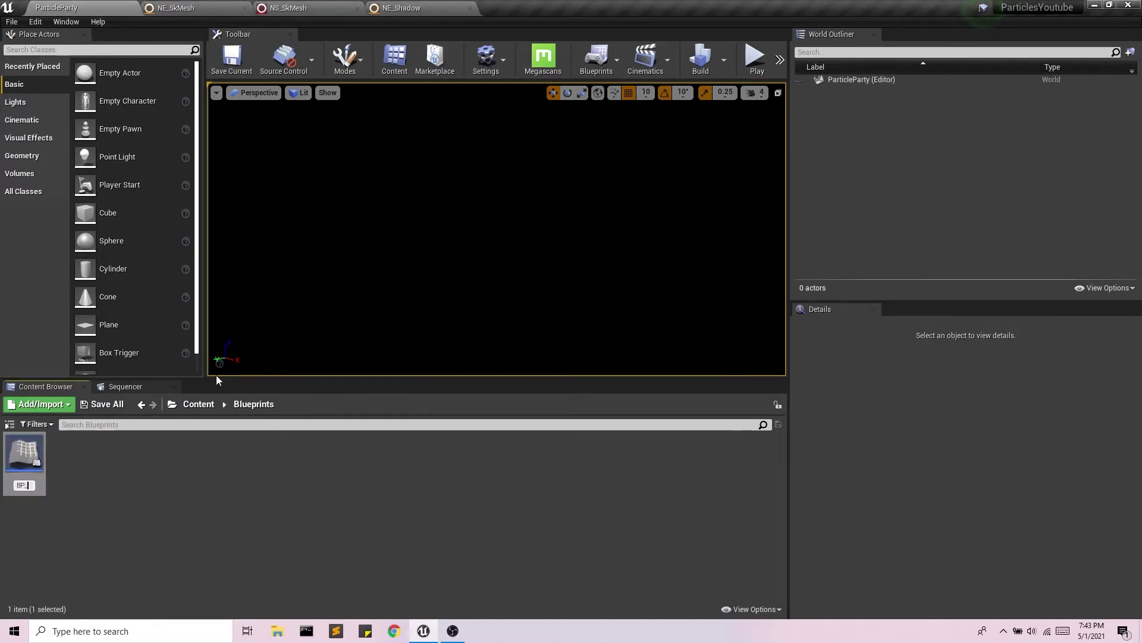
key("Return")
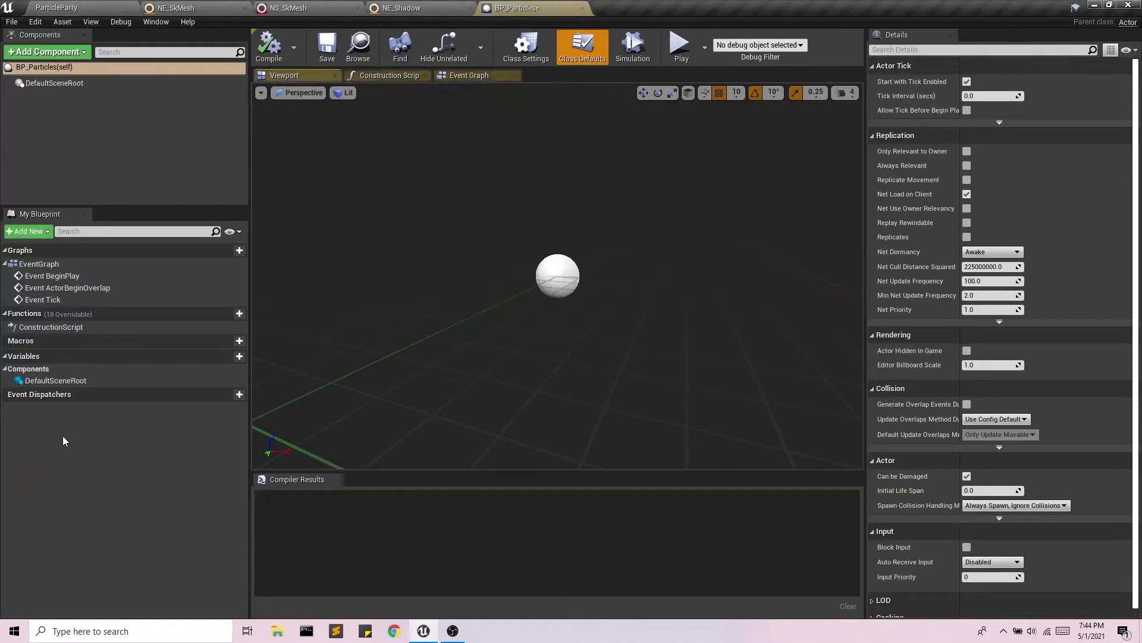
Add a Skeletal Mesh component to BP_Particles and assign the character's skeletal mesh to it
left_click(51, 53)
type("ske")
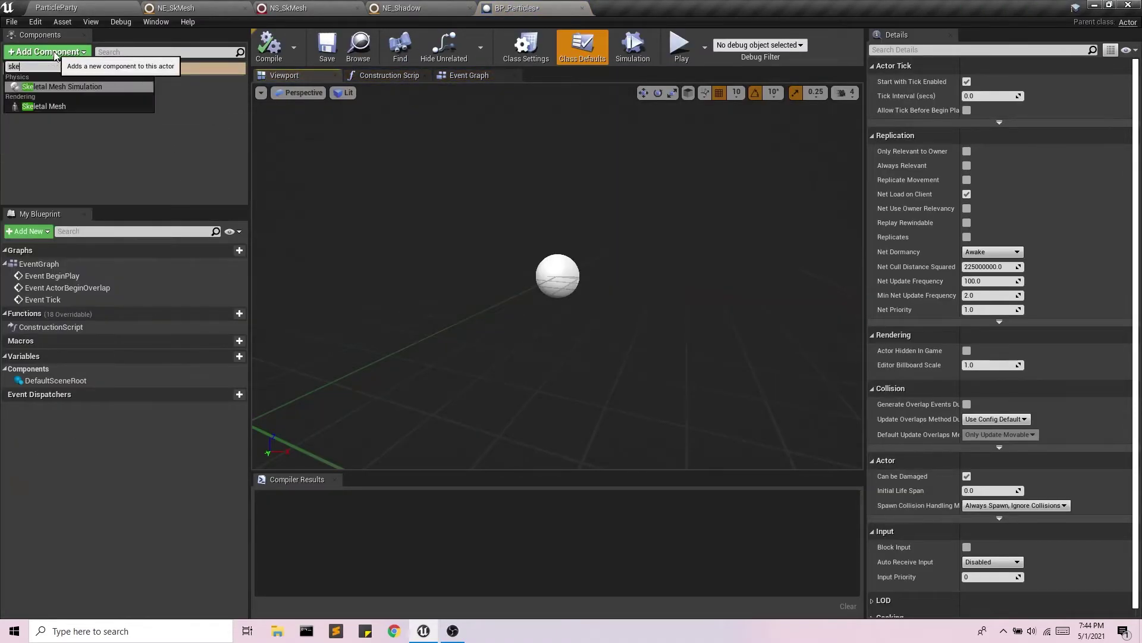
left_click(43, 106)
left_click(1045, 347)
left_click(1030, 459)
Assign an animation asset to the Skeletal Mesh component, then compile and save the blueprint
left_click(1000, 285)
left_click(1036, 288)
left_click(911, 478)
left_click(269, 47)
left_click(327, 53)
Add a Niagara particle system component to BP_Particles as a child of DefaultSceneRoot
left_click(68, 54)
type("niag")
left_click(73, 86)
left_click_drag(39, 108, 24, 94)
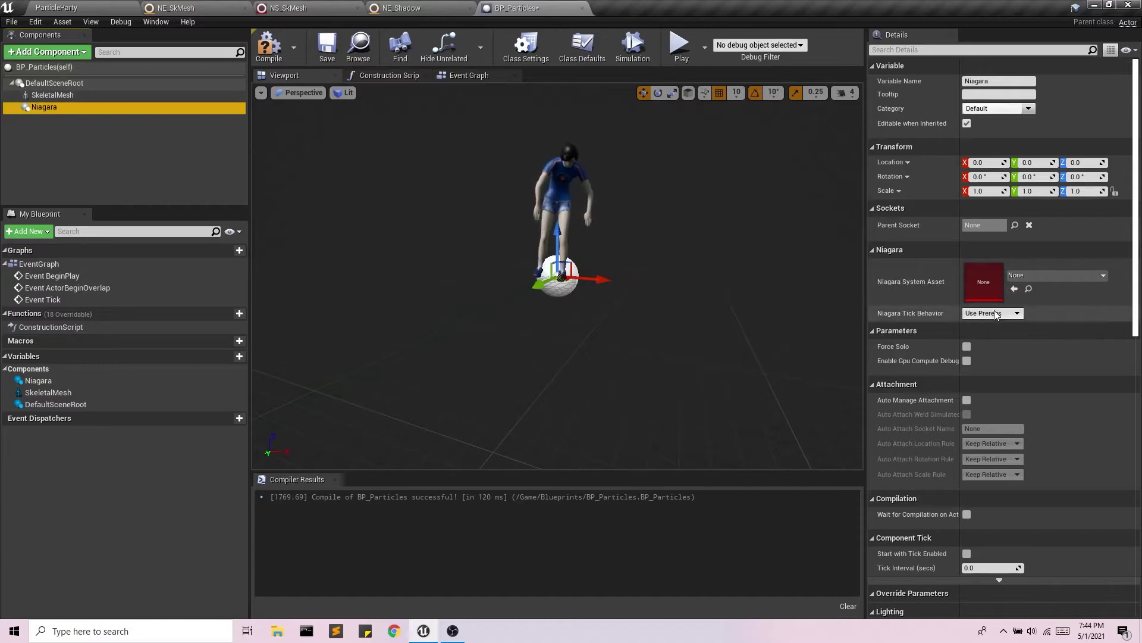
Set the Niagara component's system asset to NS_SkMesh and compile the blueprint
left_click(1080, 274)
type("ns_")
left_click(1041, 429)
left_click(271, 48)
Turn off the Visible option of the SkeletalMesh component, then compile and save the blueprint
left_click(44, 95)
left_click(945, 50)
type("vis")
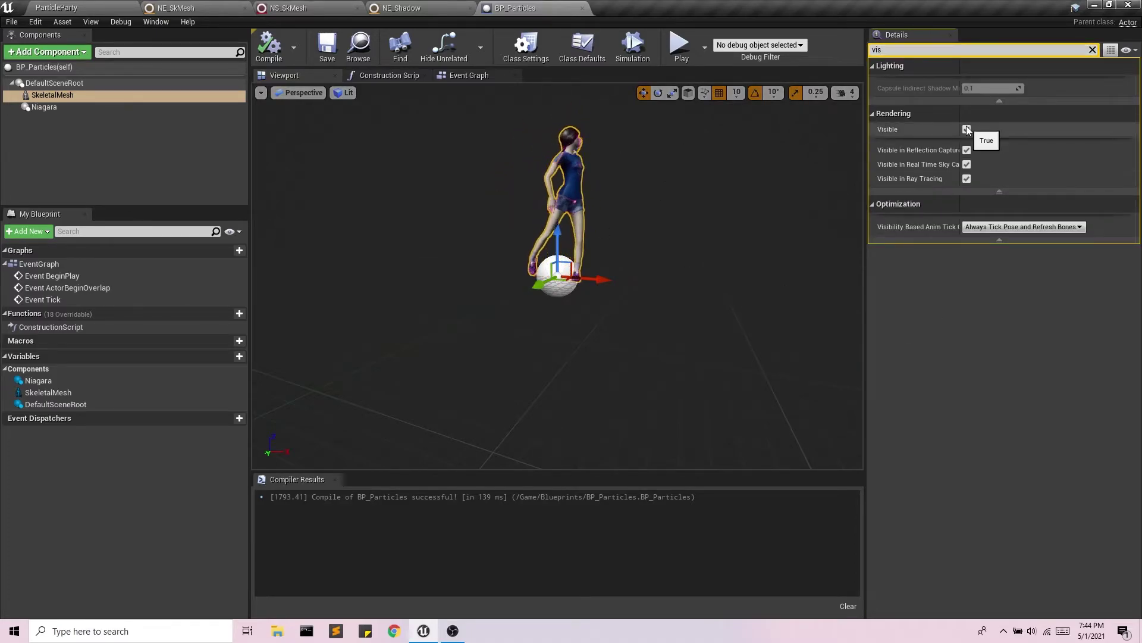
left_click(966, 127)
left_click(269, 47)
left_click(324, 53)
Clear the default event nodes from the Event Graph and add a Spawn System Attached node fed by the Niagara component
left_click(471, 76)
left_click_drag(546, 255, 644, 451)
key("Delete")
left_click_drag(45, 107, 516, 296)
type("spawn sys")
left_click(602, 397)
Open the NS_Shadow system from the FX folder to check it, and return to the BP_Particles blueprint
left_click(293, 7)
left_click(57, 7)
double_click(152, 453)
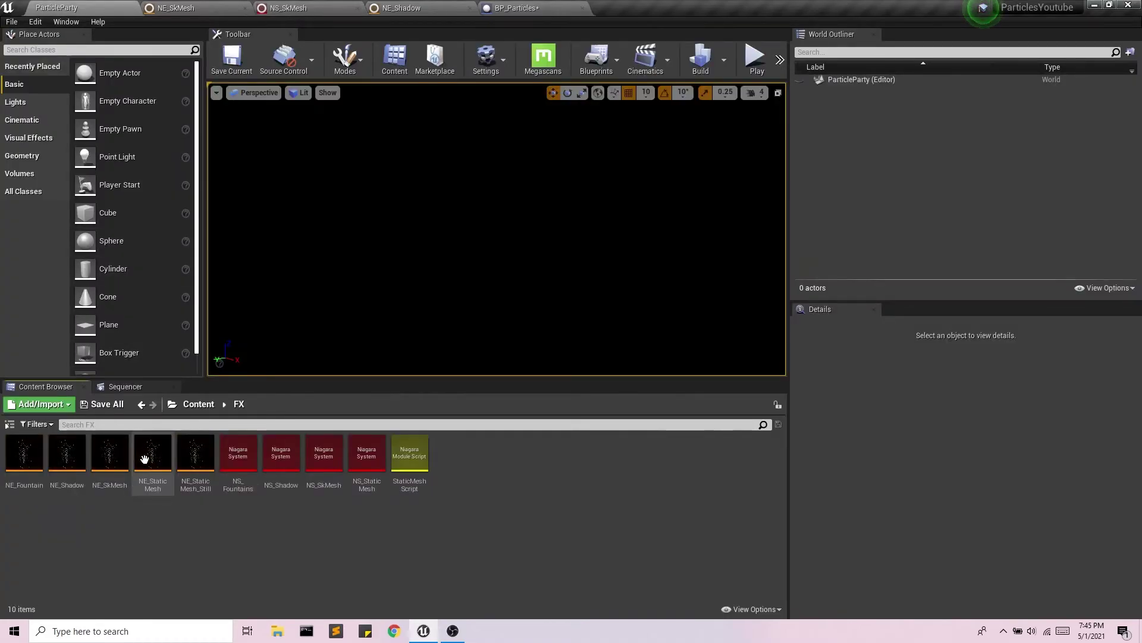
double_click(277, 470)
left_click(526, 6)
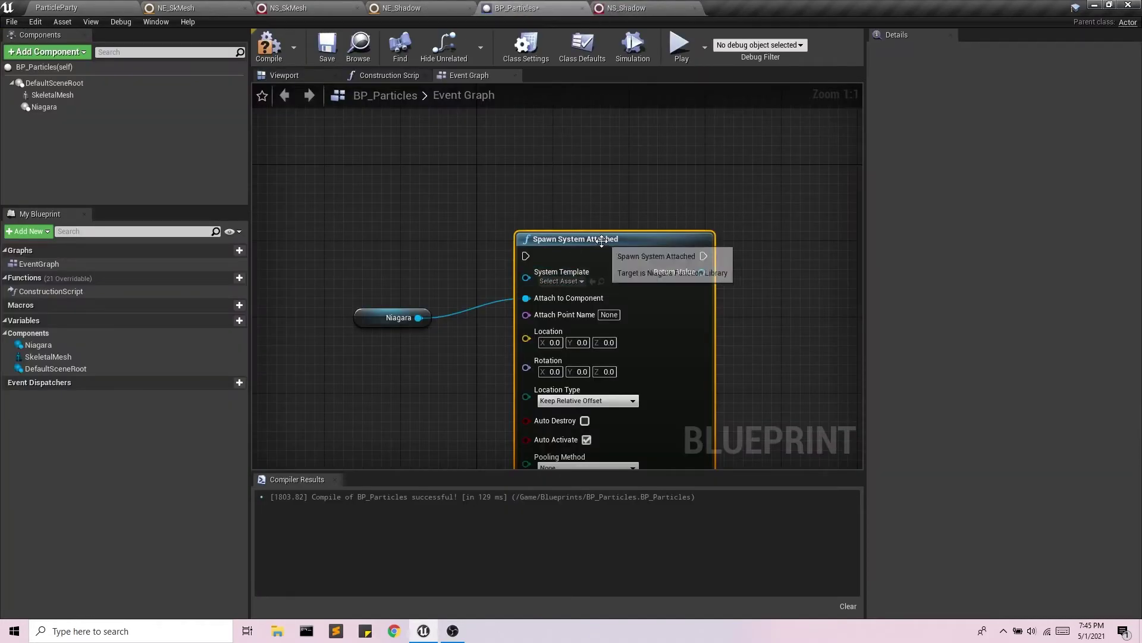
Reposition the Spawn System Attached node and set its System Template to NS_Shadow
left_click_drag(601, 275, 604, 227)
left_click(570, 234)
type("ahD")
key("BackSpace")
key("BackSpace")
type("ha")
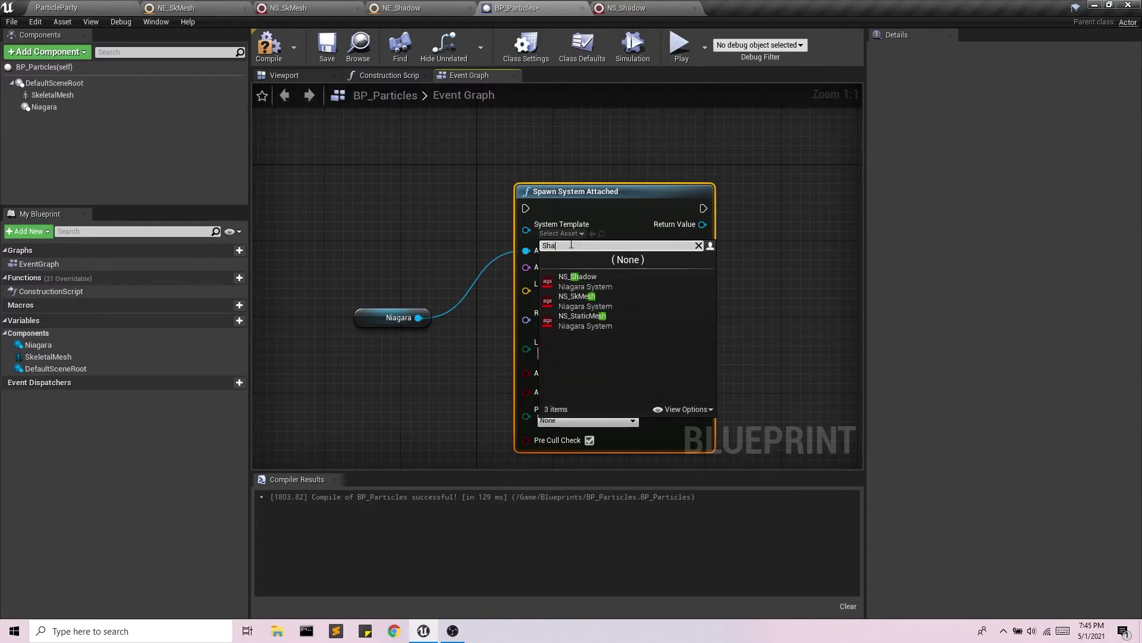
left_click(594, 281)
Add a keyboard 7 event and connect its Pressed output to the Spawn System Attached node
right_click(379, 197)
type("key")
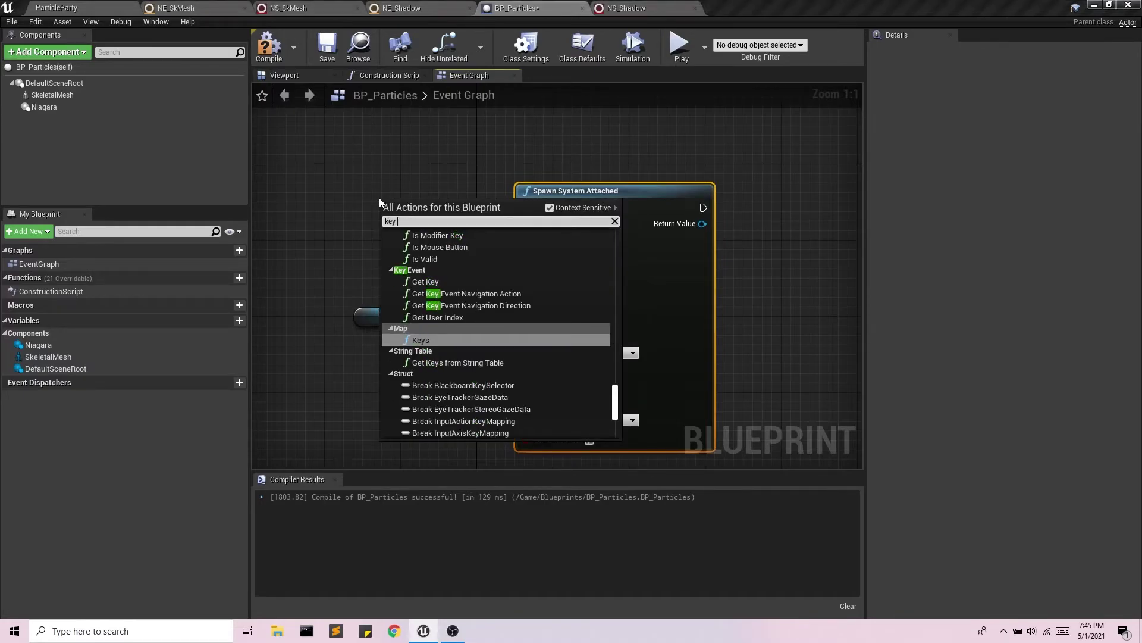
type(" 7")
left_click(415, 255)
left_click_drag(424, 218, 526, 212)
Add an Enable Input node above the key event and trigger it from an Event BeginPlay node
right_click_drag(468, 170, 484, 256)
right_click(419, 155)
type("enable")
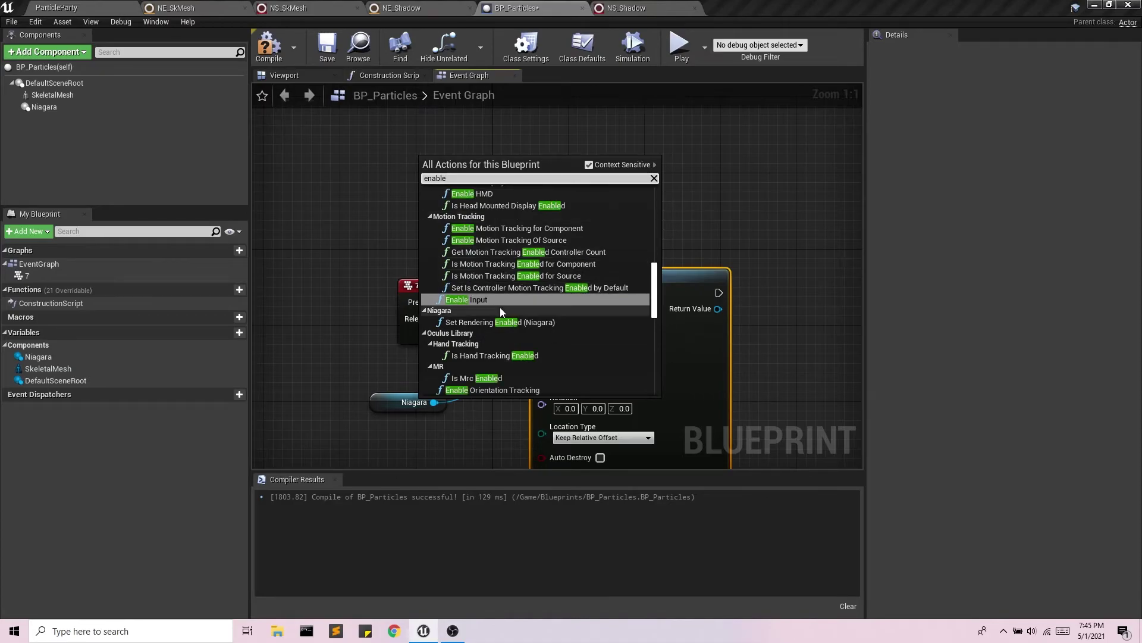
left_click(500, 302)
left_click_drag(468, 156, 487, 156)
right_click(320, 163)
type("event begin")
left_click(372, 270)
left_click_drag(405, 188, 376, 228)
Connect a Get Player Controller node to Enable Input, then compile and save the blueprint
type("get player")
left_click(483, 287)
left_click_drag(416, 238, 317, 238)
left_click(273, 45)
left_click(330, 51)
right_click_drag(595, 230, 592, 171)
left_click(294, 76)
Change the dropdown option of a module in the NE_Shadow emitter and update the emitter and the NS_SkMesh system
left_click(429, 6)
left_click(636, 247)
left_click(937, 191)
left_click(929, 203)
left_click(90, 46)
left_click(288, 8)
left_click(17, 46)
Review the BP_Particles Event Graph, then save all modified assets from the ParticleParty level
left_click(515, 7)
left_click(462, 76)
scroll(637, 232, "down", 2)
left_click(109, 7)
left_click(102, 404)
left_click(674, 425)
Place BP_Particles from the Blueprints folder into the ParticleParty level and play the level
left_click(198, 404)
double_click(155, 455)
left_click(141, 404)
double_click(59, 470)
left_click_drag(42, 476, 572, 224)
left_click(754, 57)
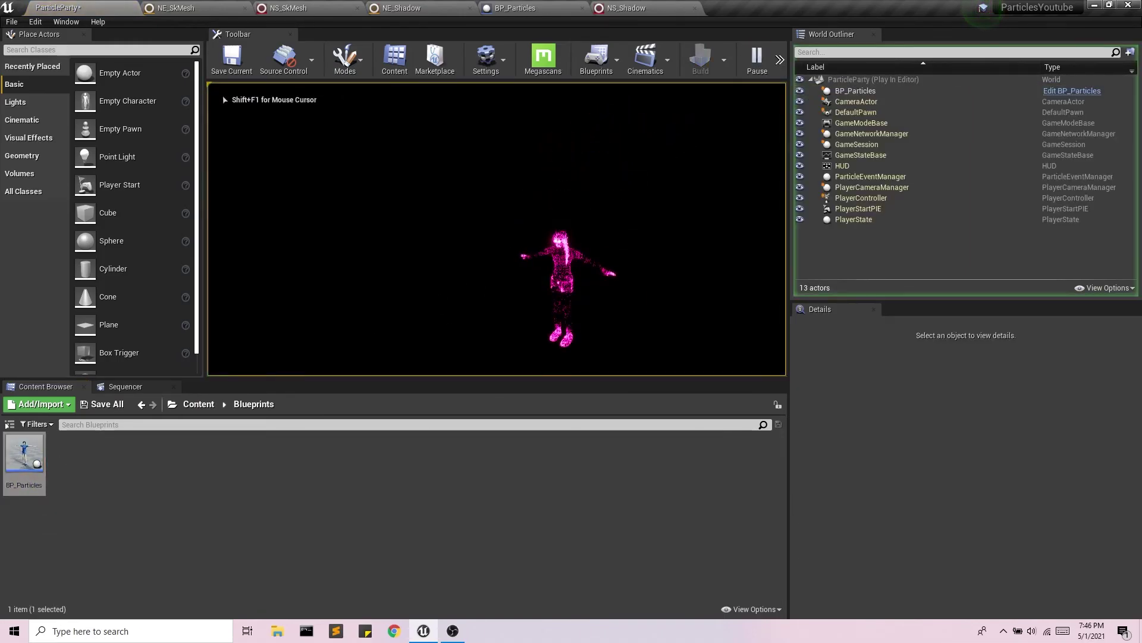